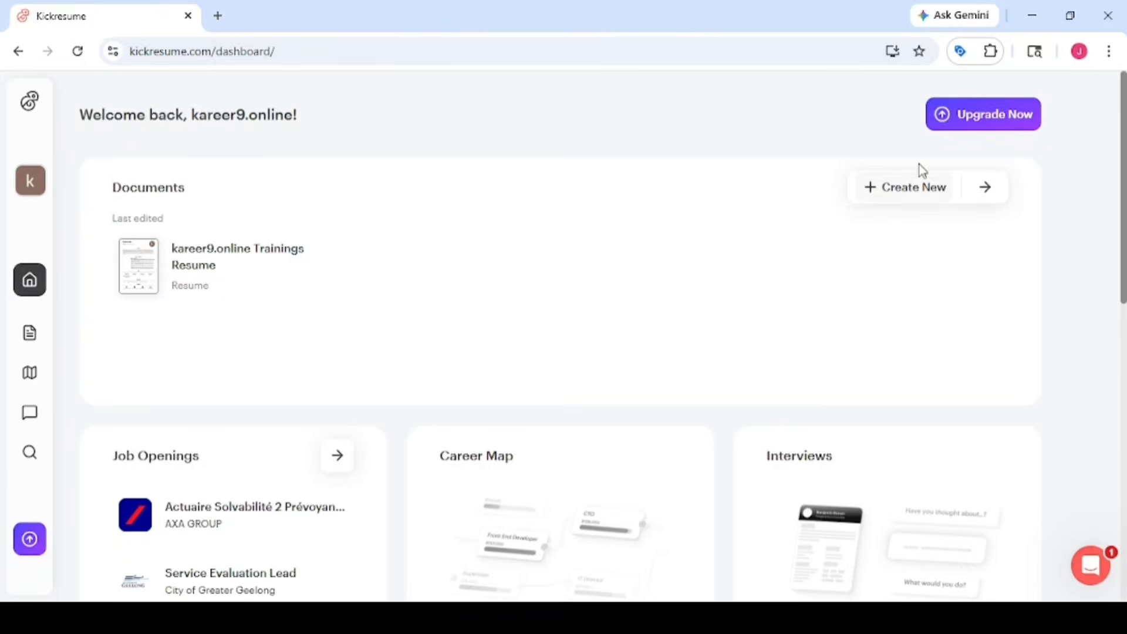
# Create a new resume by importing an existing PDF resume and continue to its editor.
pyautogui.click(909, 194)
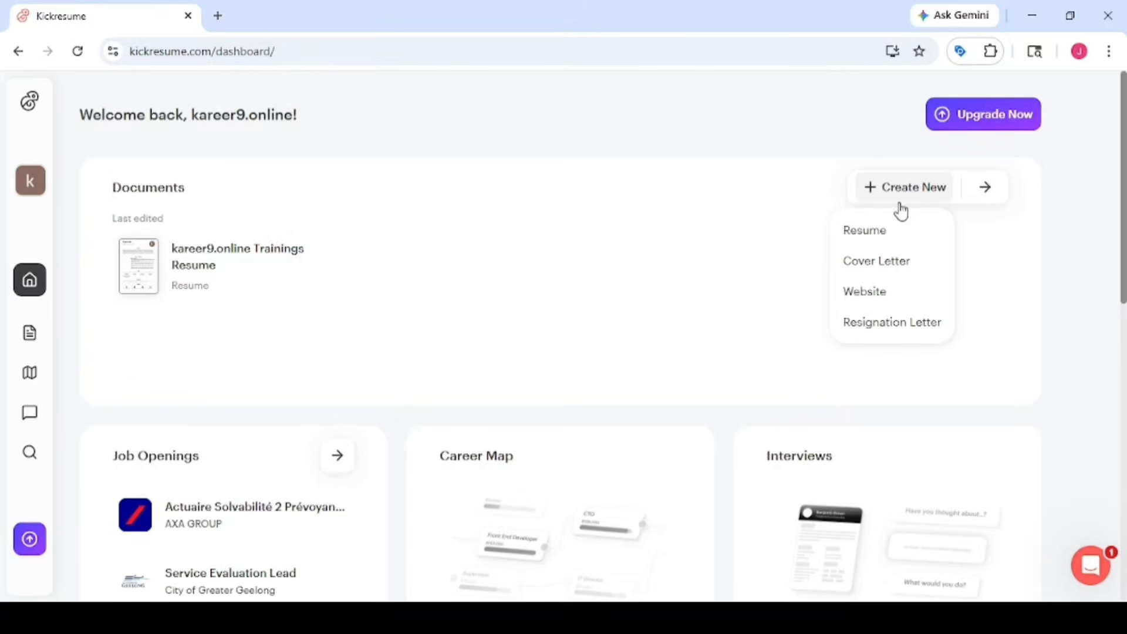
pyautogui.click(877, 235)
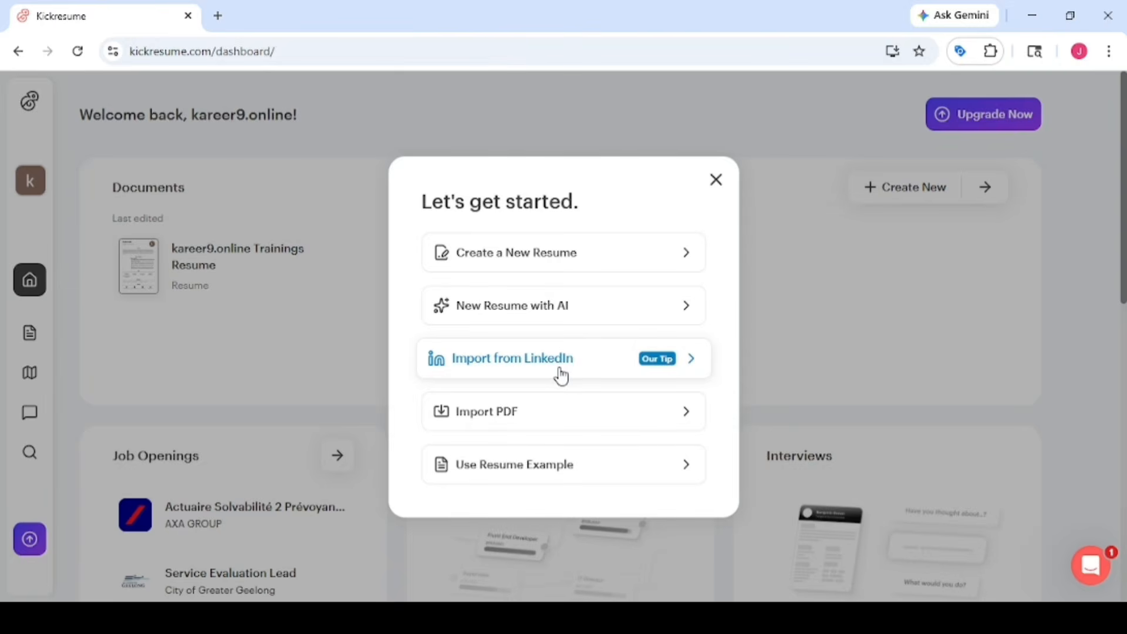
pyautogui.click(508, 418)
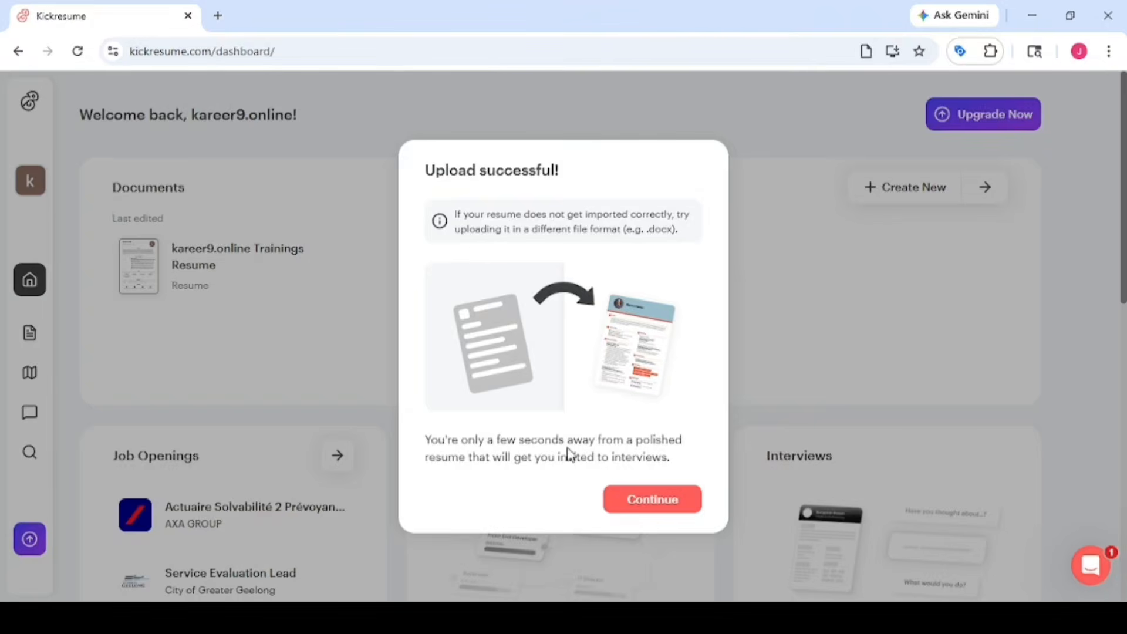
pyautogui.click(621, 497)
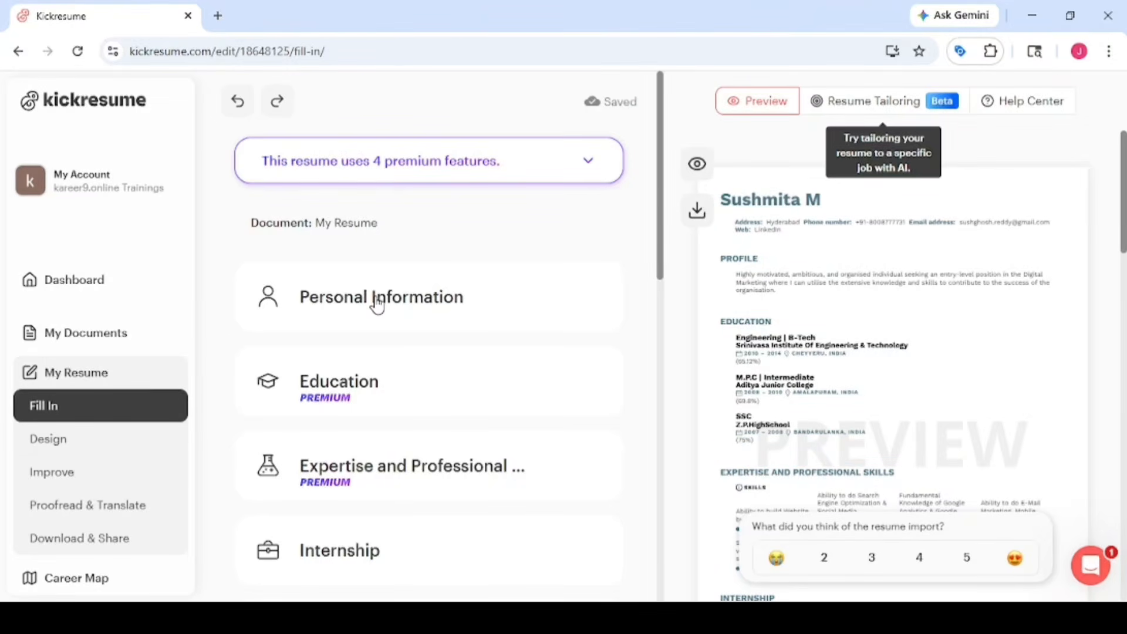
# Examine the imported personal information, the profile text and the list of resume sections for completeness.
pyautogui.click(390, 311)
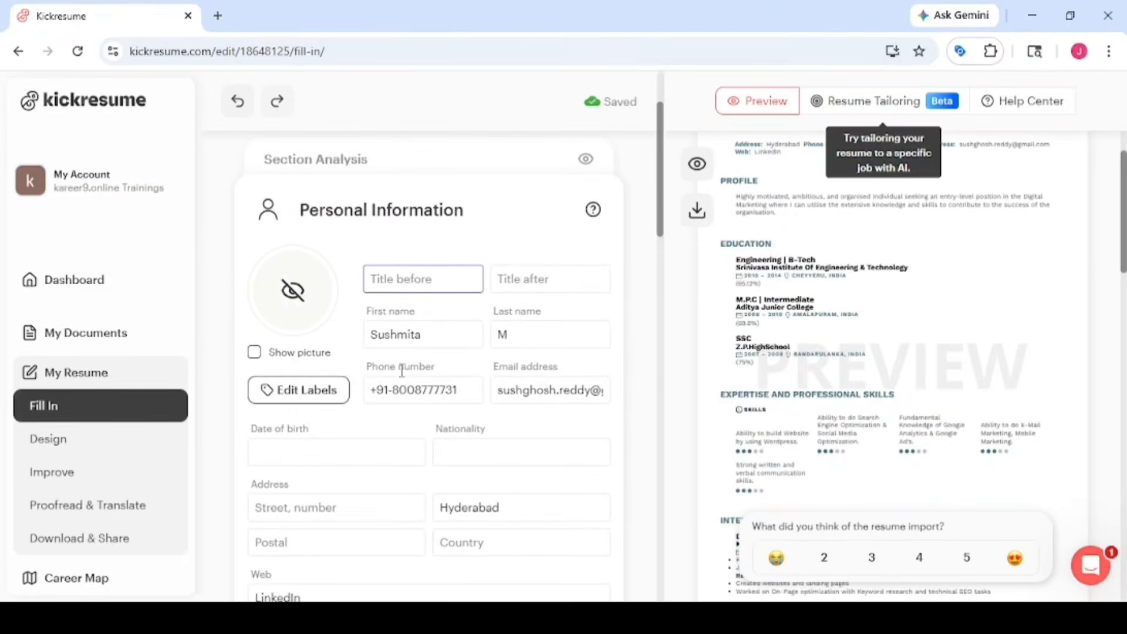
pyautogui.scroll(-4, 404, 411)
pyautogui.scroll(-8, 405, 425)
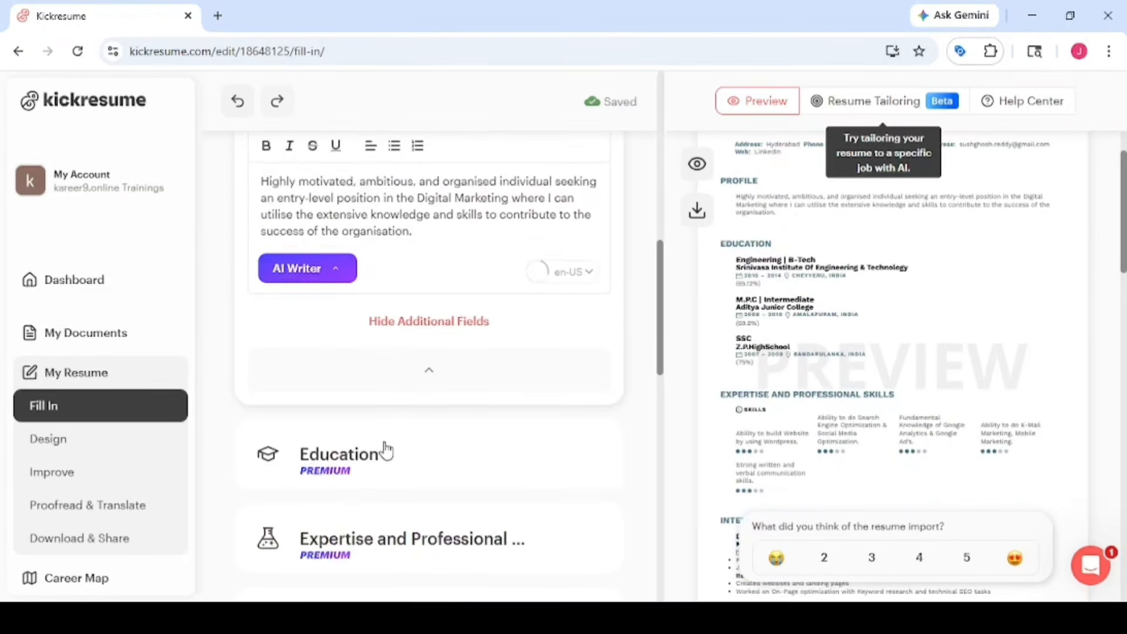
pyautogui.scroll(-4, 405, 463)
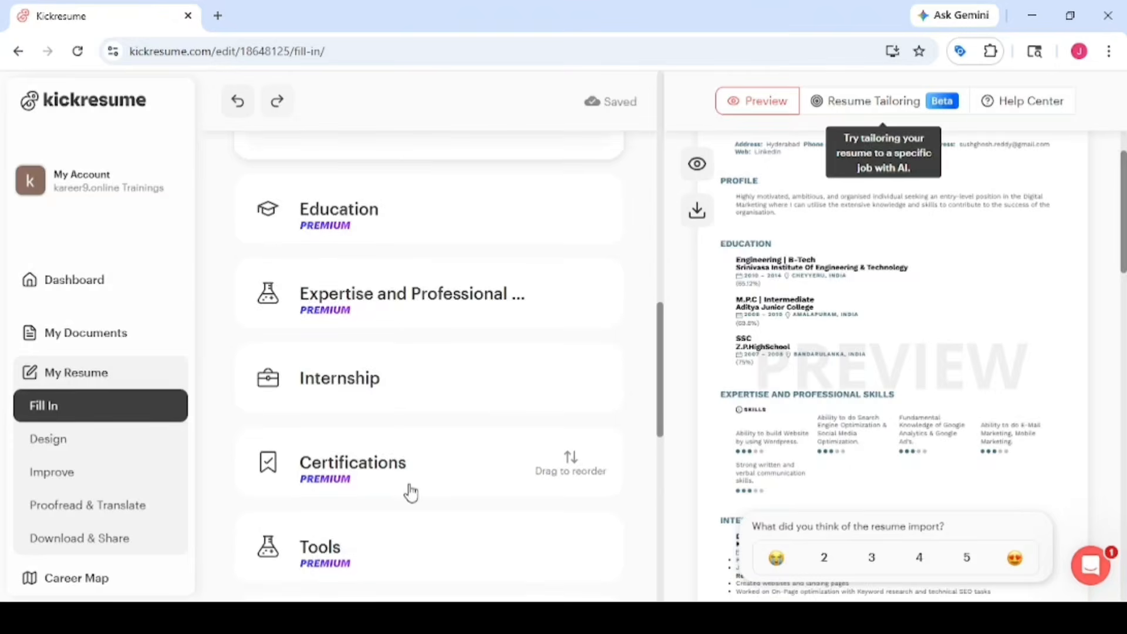
pyautogui.scroll(-3, 391, 477)
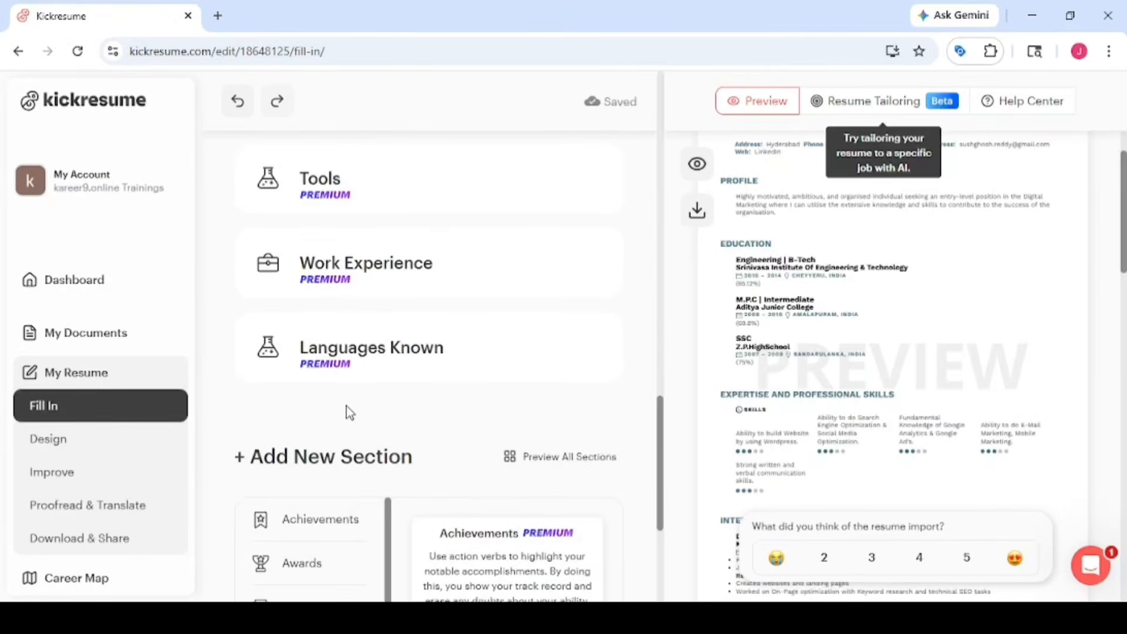
pyautogui.scroll(1, 347, 411)
pyautogui.scroll(8, 348, 414)
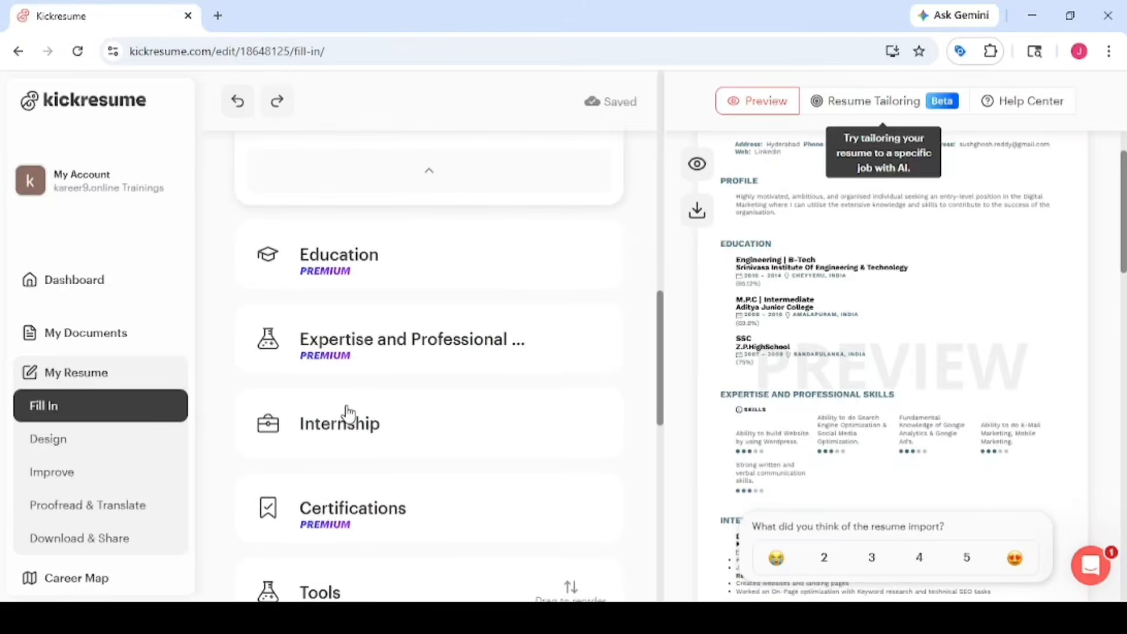
pyautogui.scroll(-3, 348, 414)
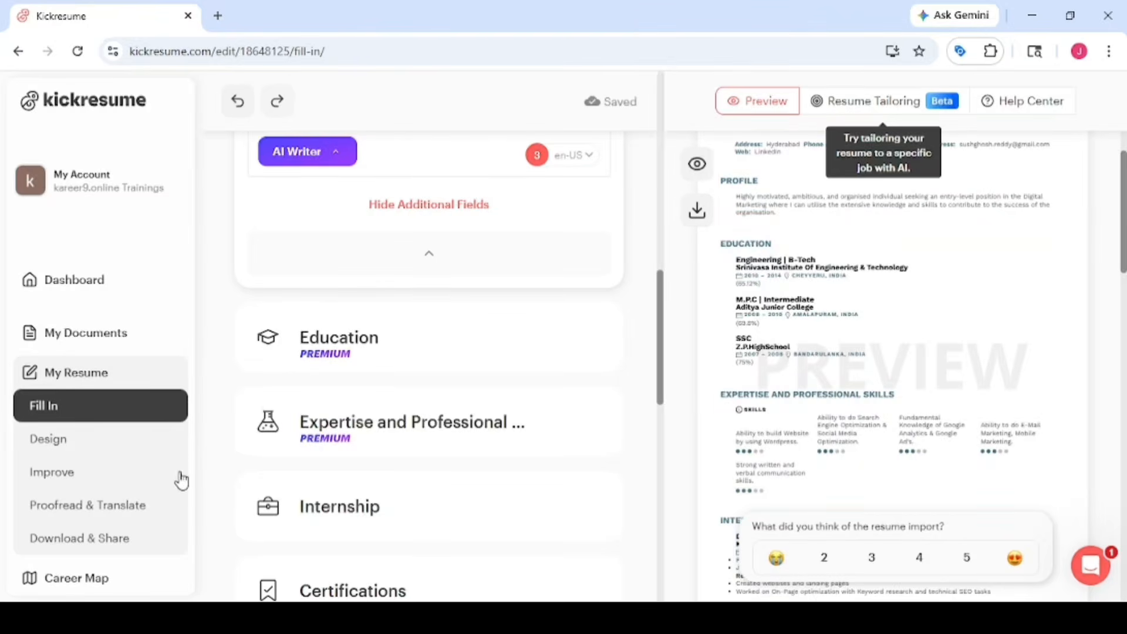
# Open the resume's design settings, apply the Compact template and check its layout.
pyautogui.click(76, 451)
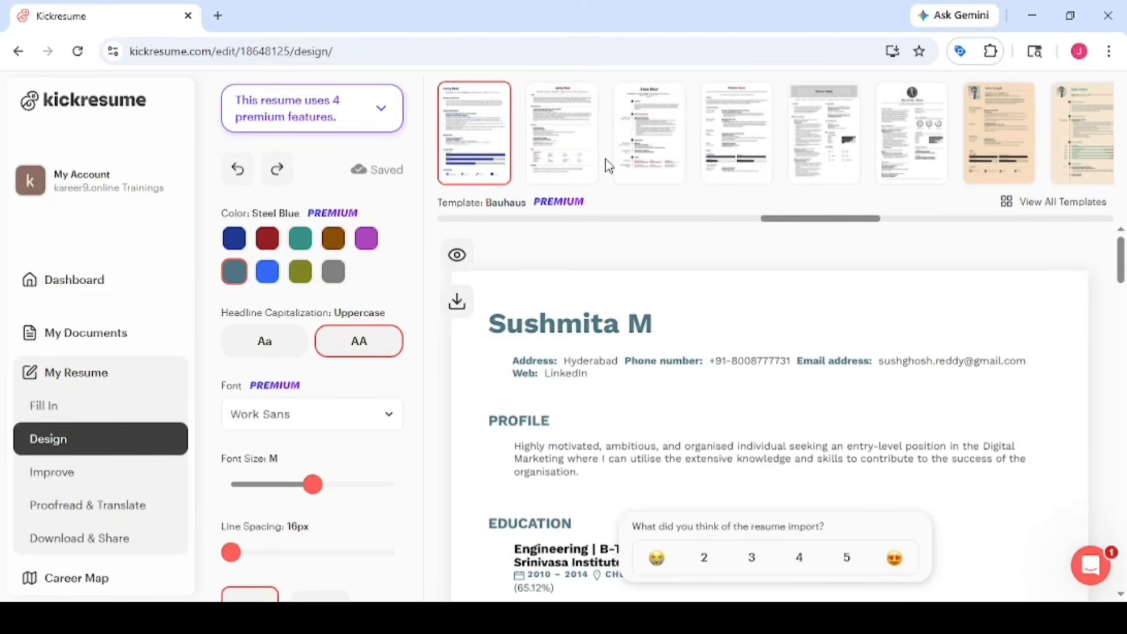
pyautogui.click(724, 176)
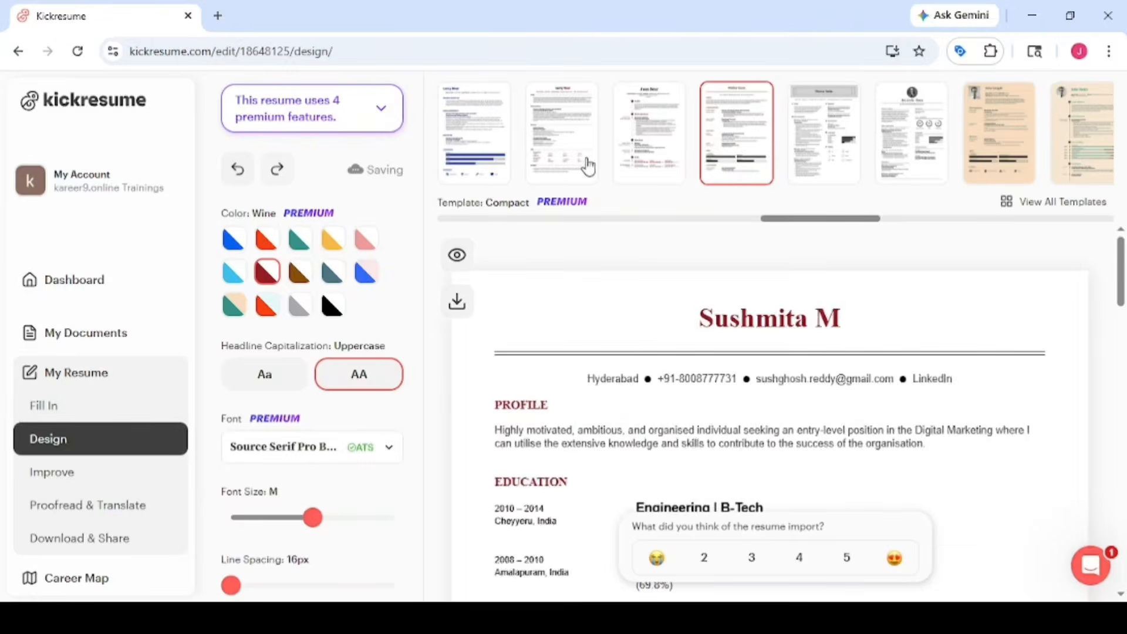
pyautogui.scroll(-10, 714, 423)
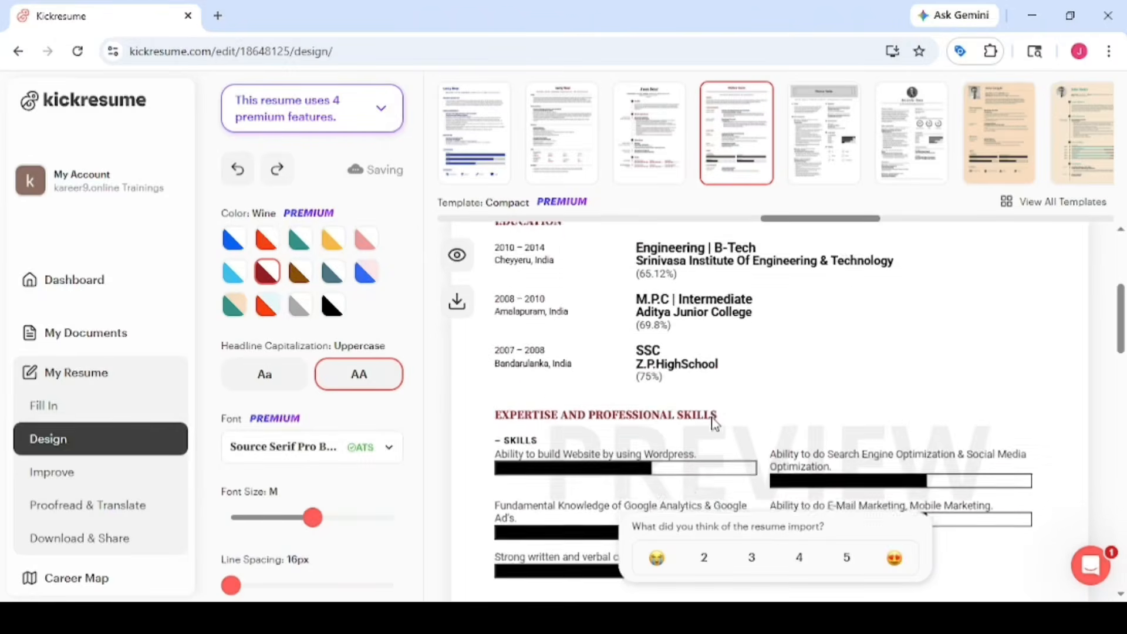
pyautogui.scroll(10, 713, 422)
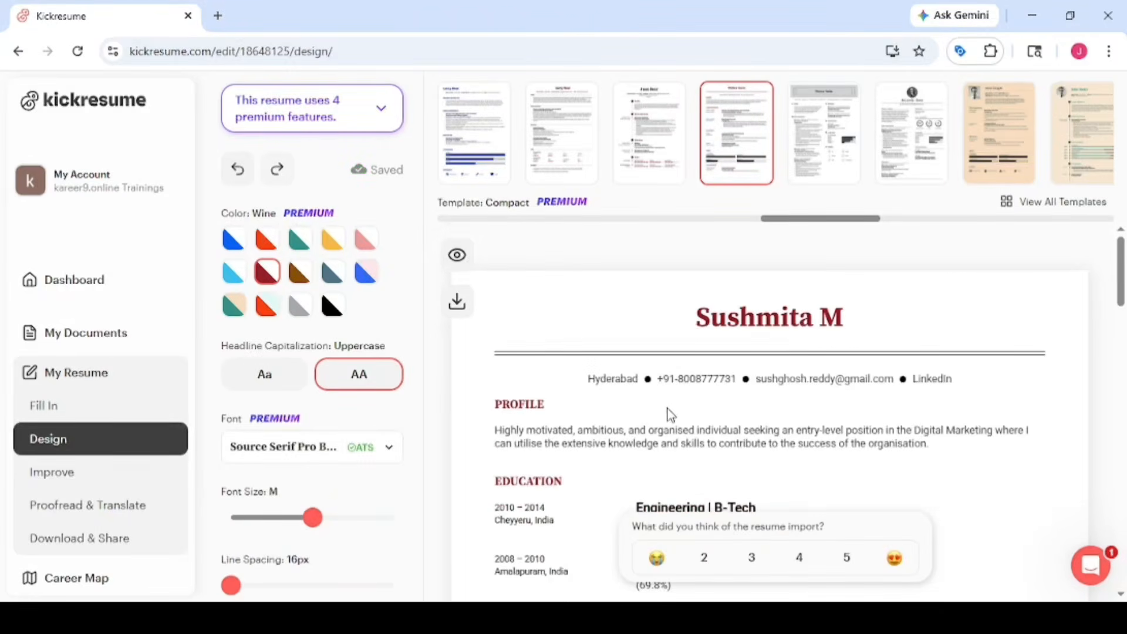
# Try the English and Bubbles templates on the resume and review their layouts.
pyautogui.click(991, 150)
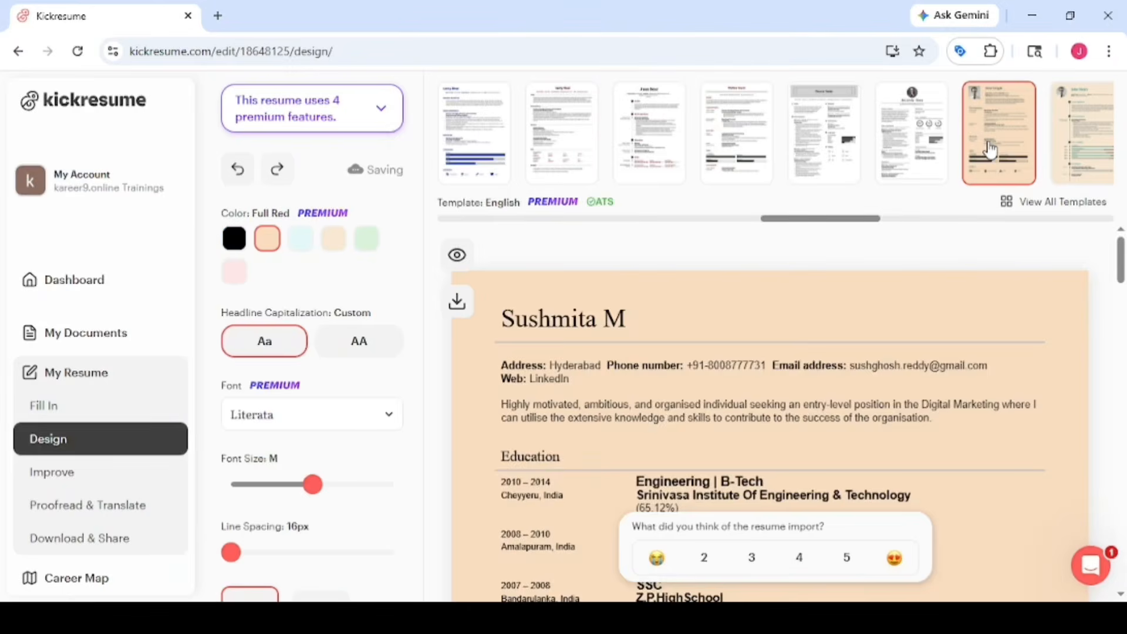
pyautogui.scroll(-3, 654, 492)
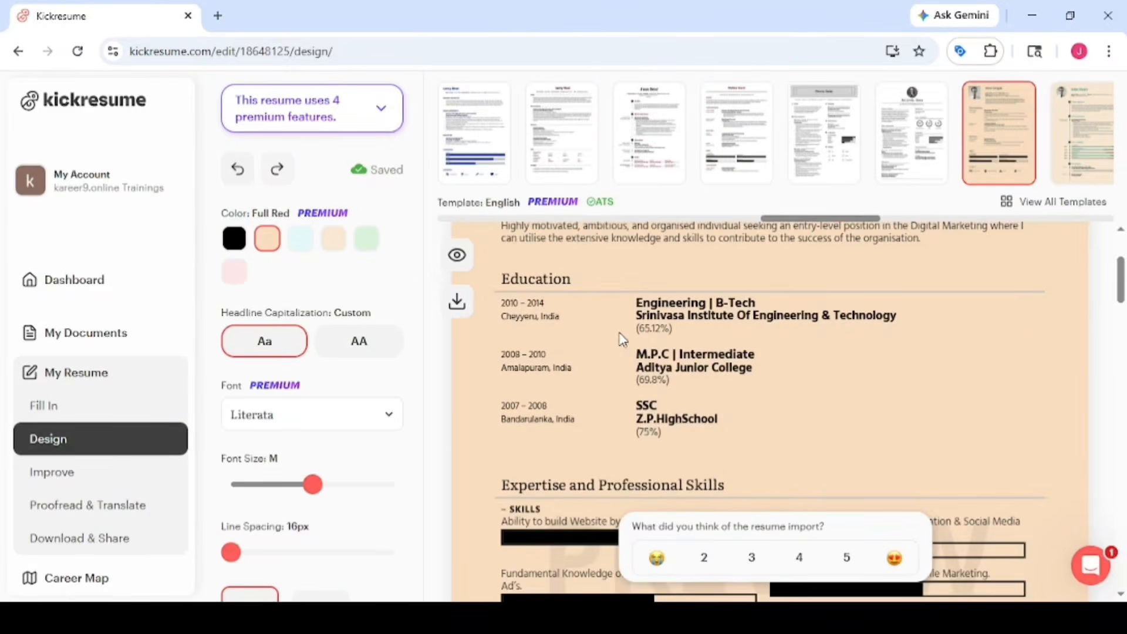
pyautogui.click(1073, 139)
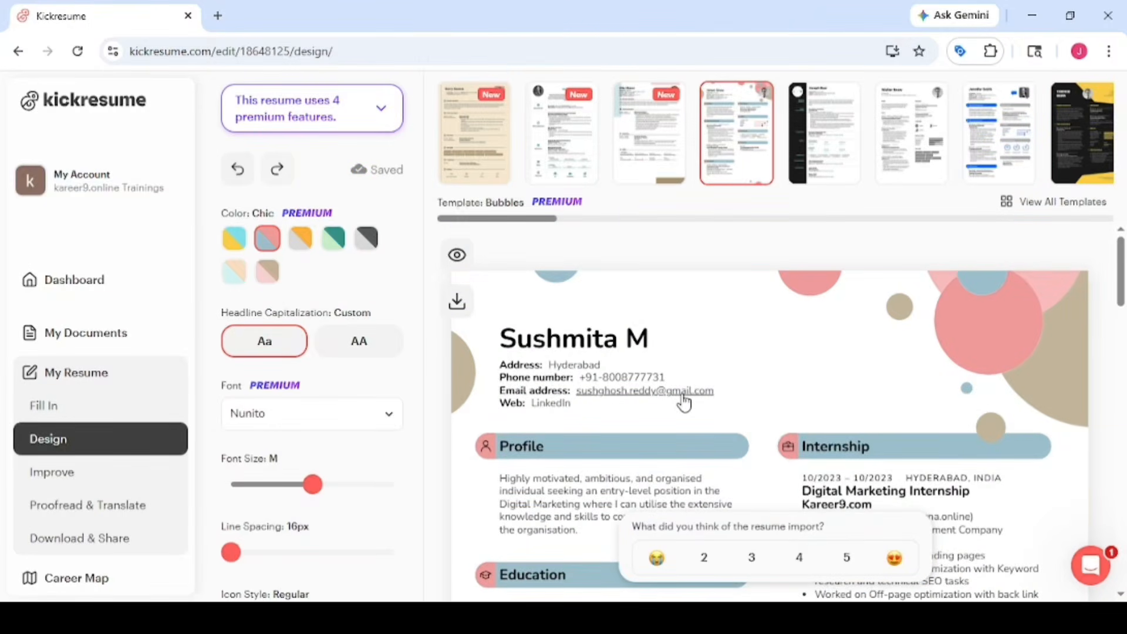
pyautogui.scroll(-15, 684, 403)
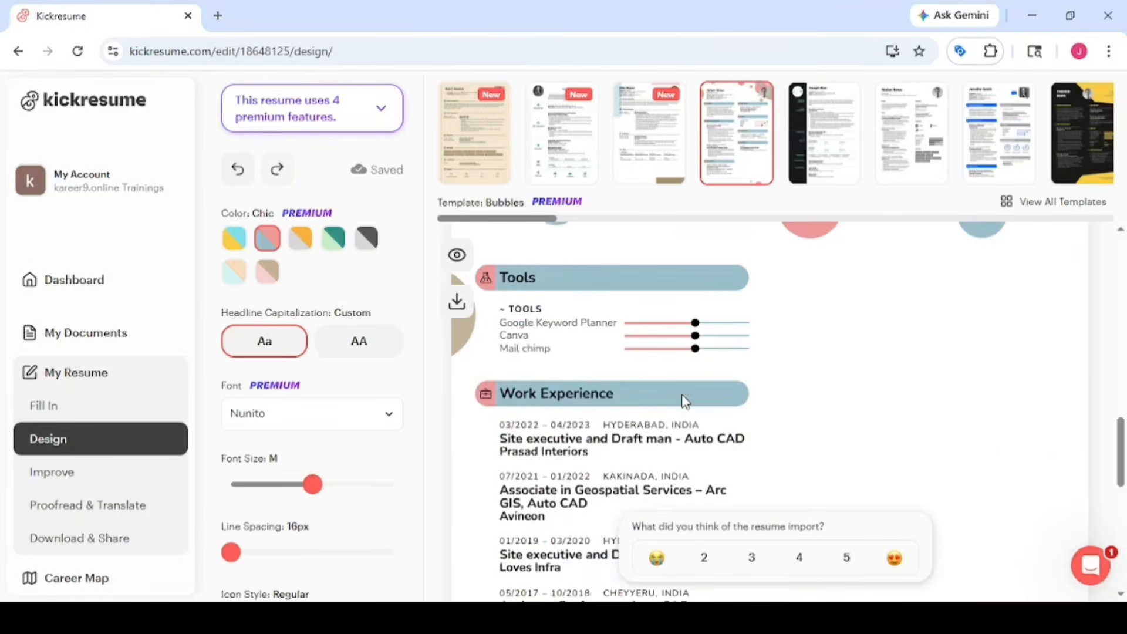
pyautogui.scroll(5, 686, 404)
pyautogui.scroll(10, 686, 403)
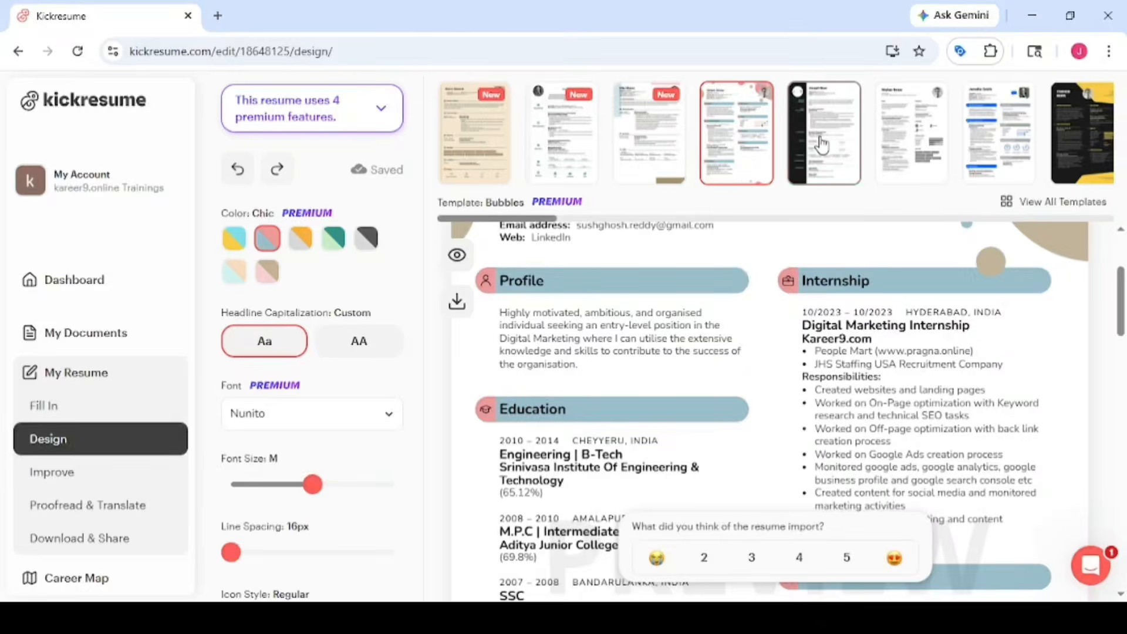
# Compare the Ladder, iMessage, White and Puddle templates on the resume.
pyautogui.click(821, 144)
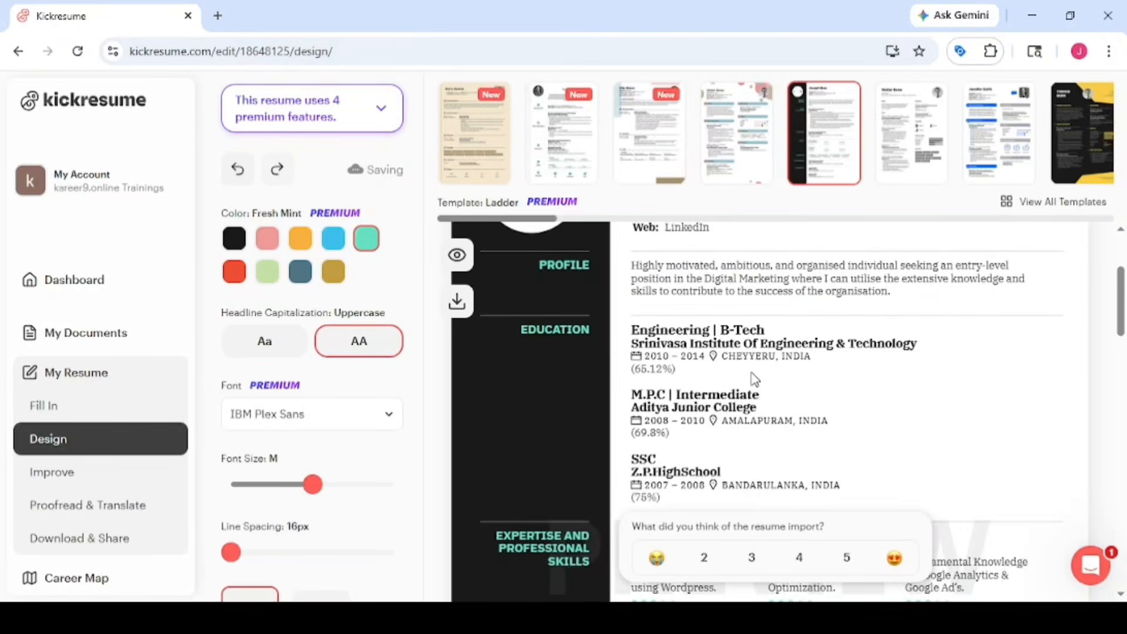
pyautogui.hotkey('ctrl', 'z')
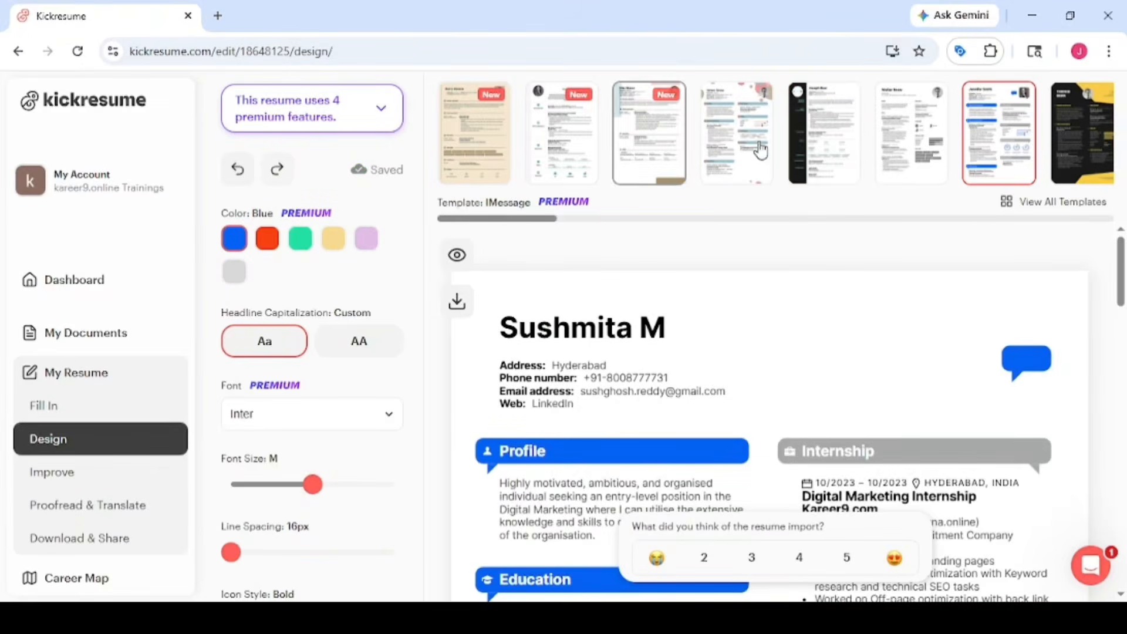
pyautogui.click(884, 149)
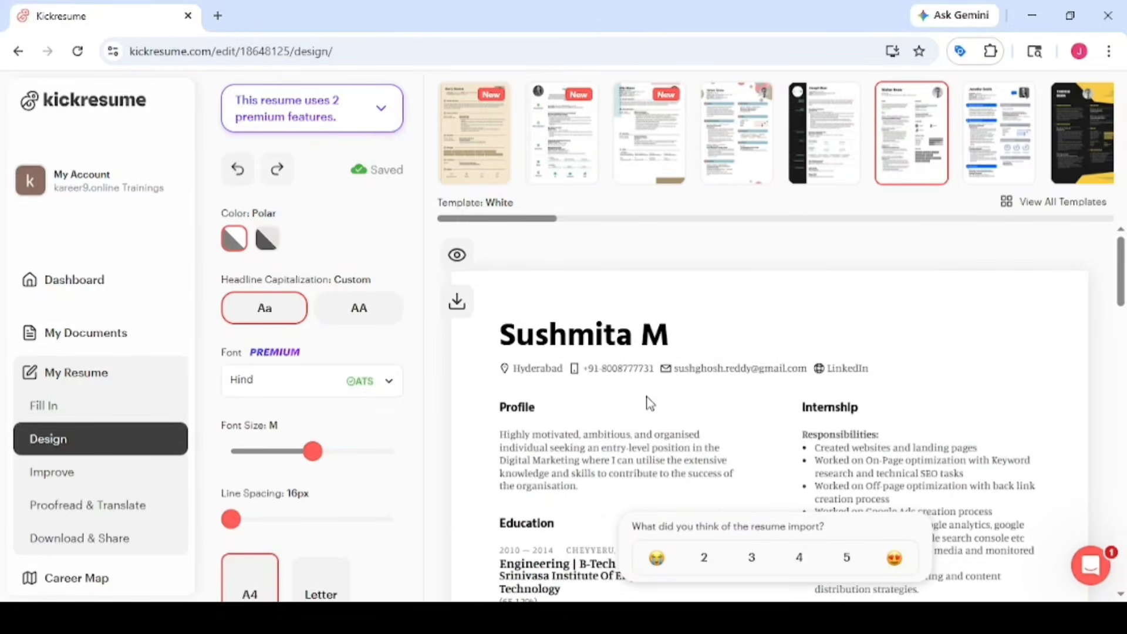
pyautogui.scroll(-5, 650, 404)
pyautogui.scroll(5, 763, 329)
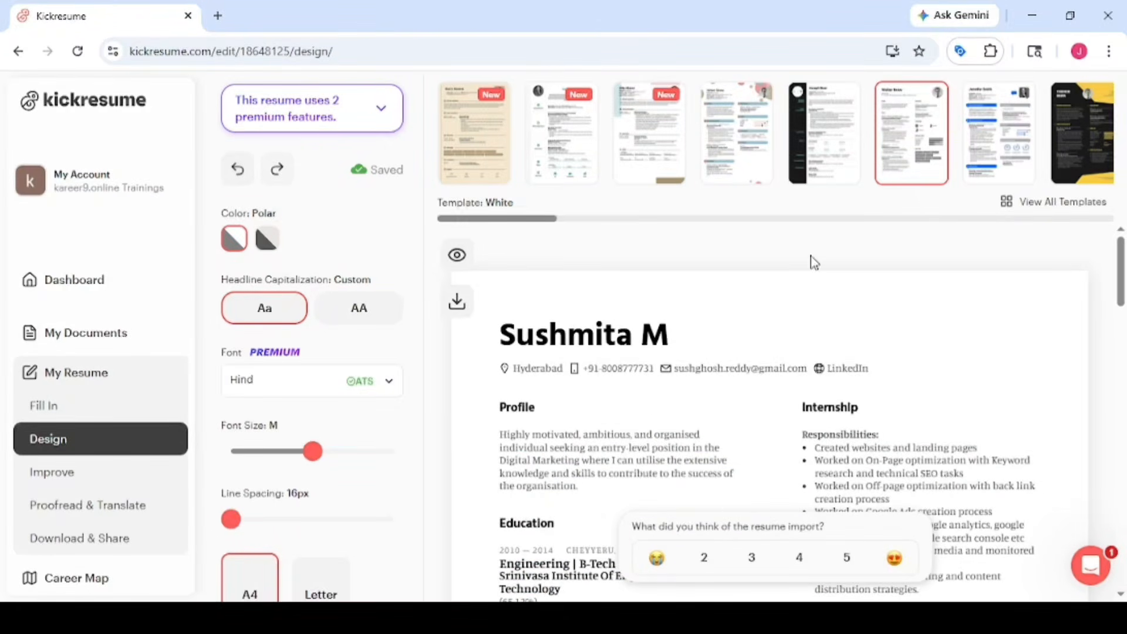
pyautogui.click(1011, 150)
pyautogui.click(1073, 115)
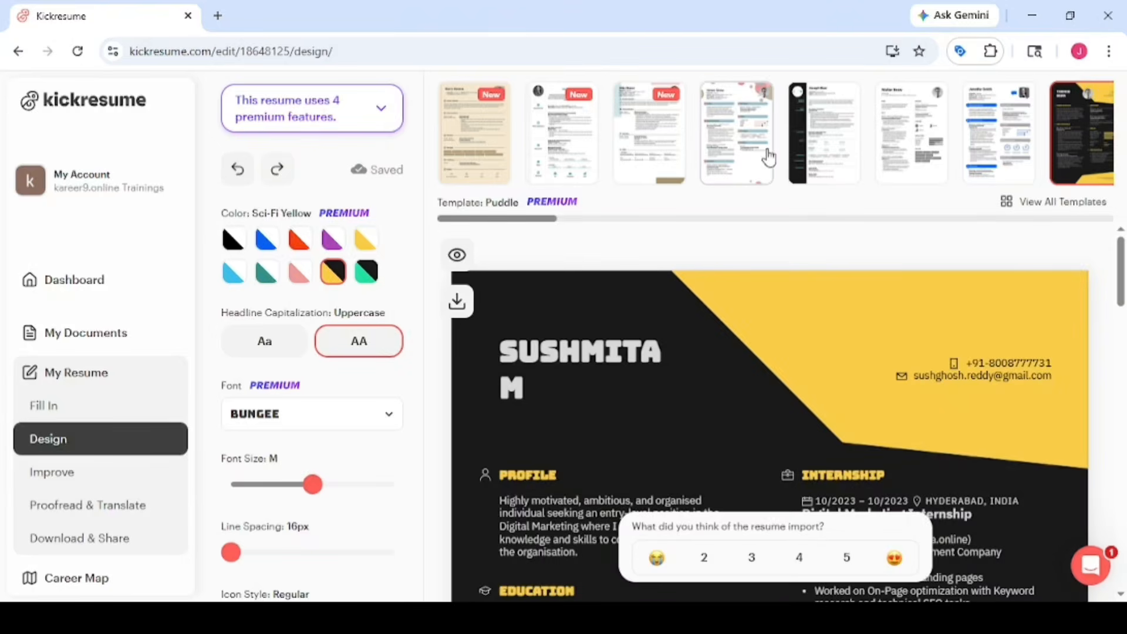
# Apply the White template to the resume and check all its pages.
pyautogui.click(892, 136)
pyautogui.scroll(-10, 634, 431)
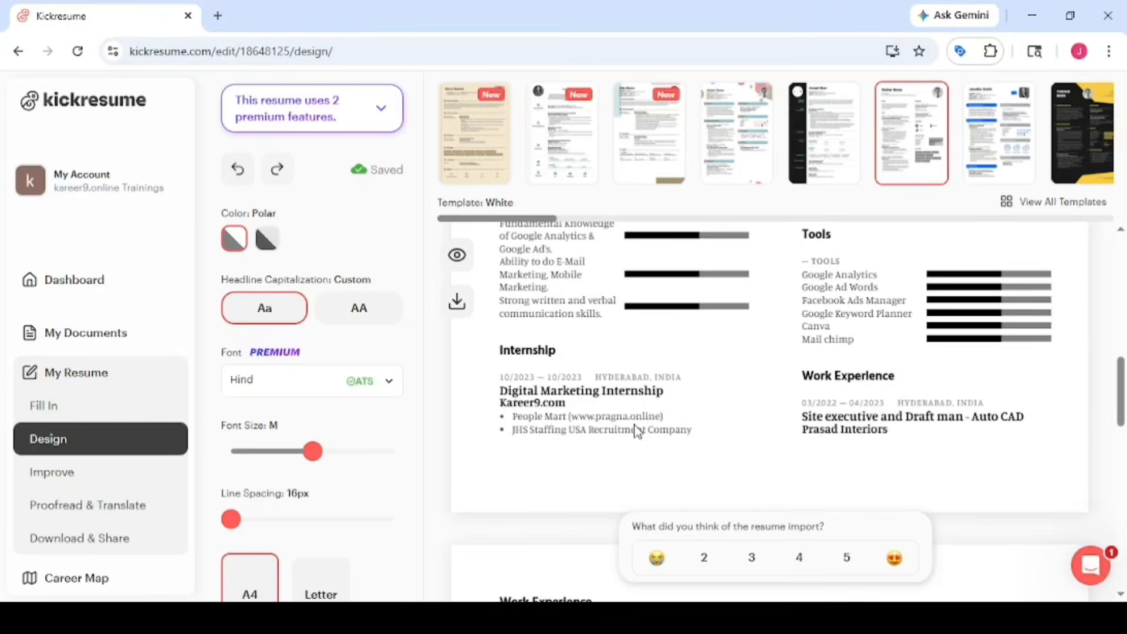
pyautogui.scroll(10, 475, 360)
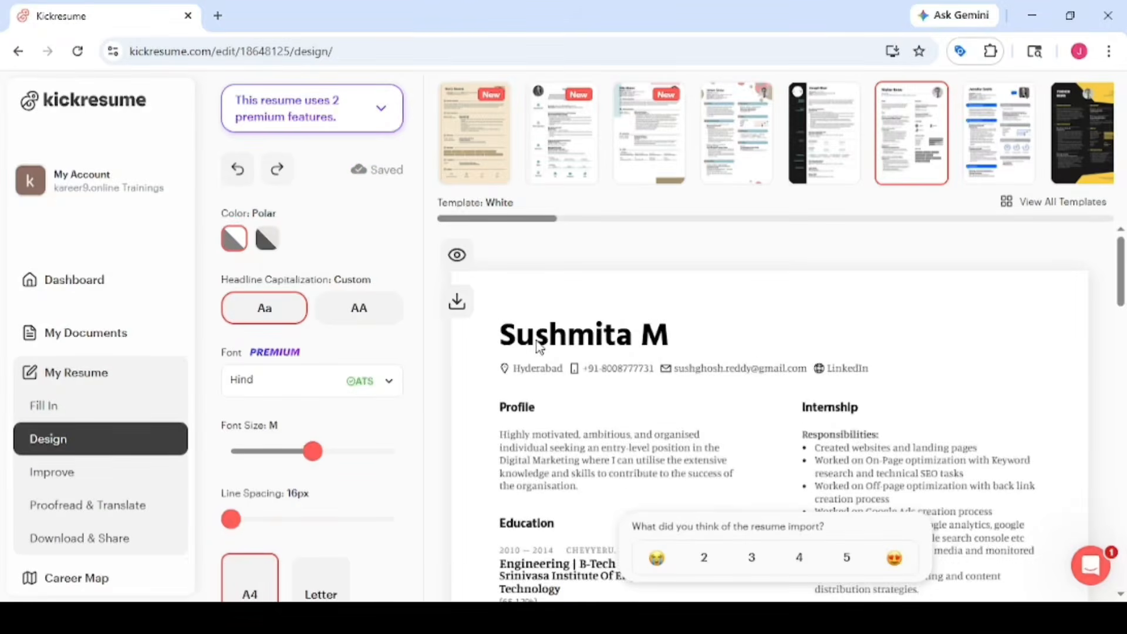
pyautogui.scroll(-15, 587, 371)
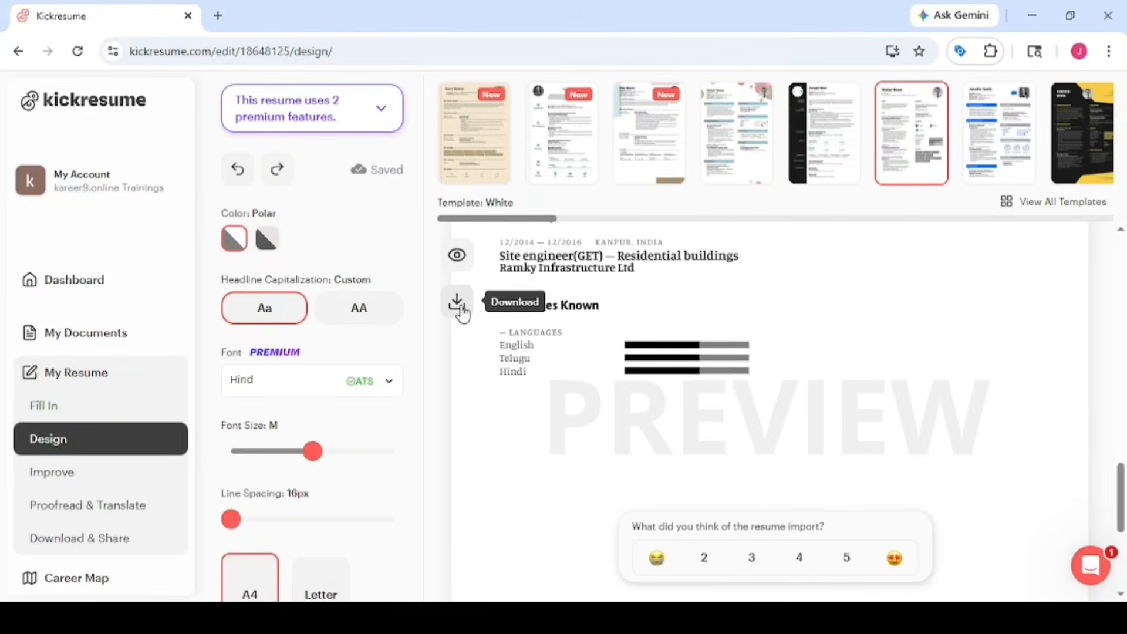
# Download the resume as a PDF and review the exported document.
pyautogui.click(458, 302)
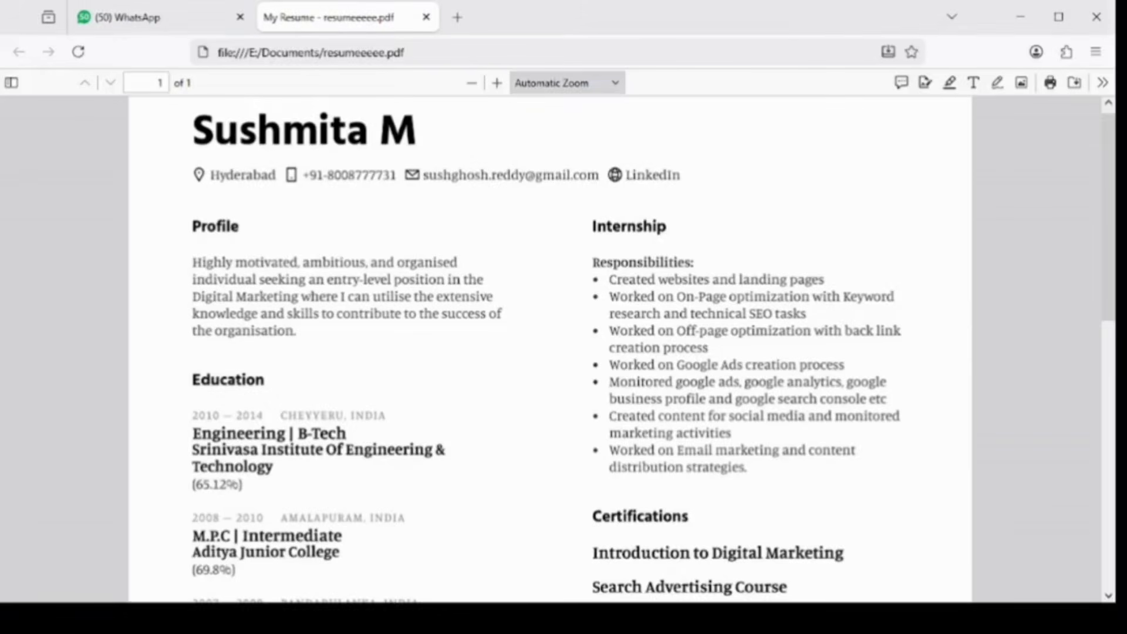
pyautogui.scroll(1, 478, 350)
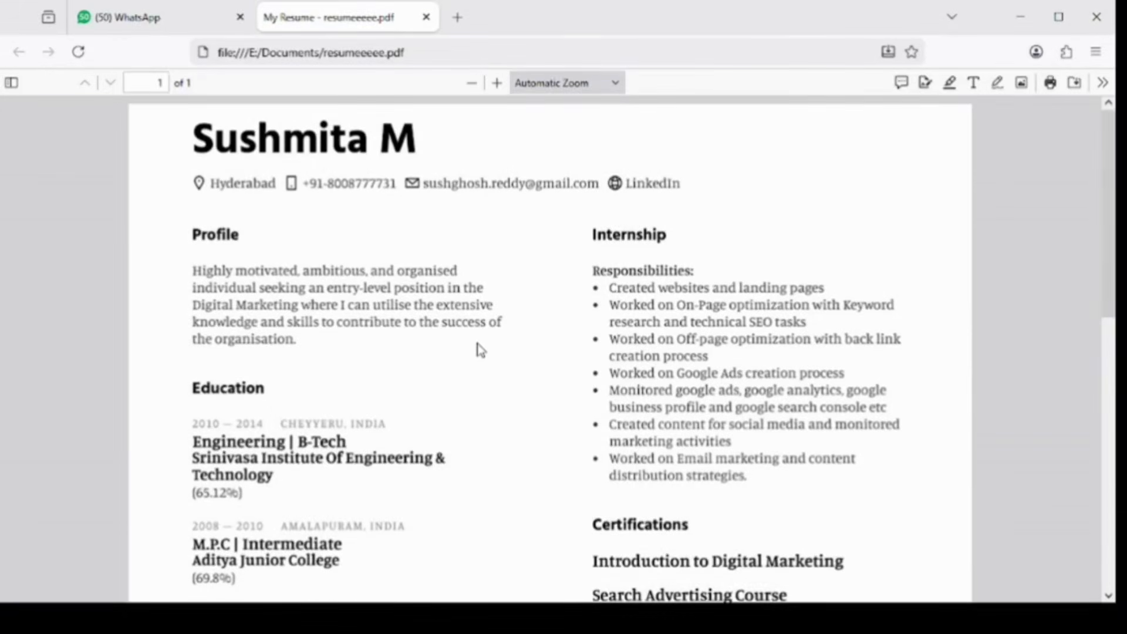
pyautogui.scroll(-10, 478, 350)
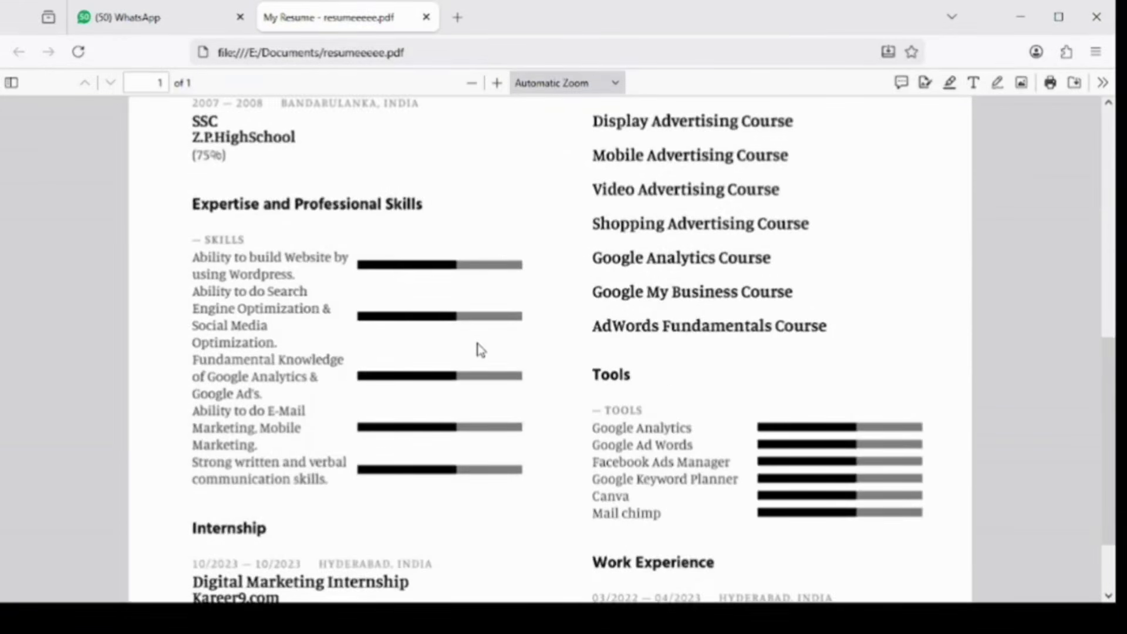
pyautogui.scroll(10, 478, 350)
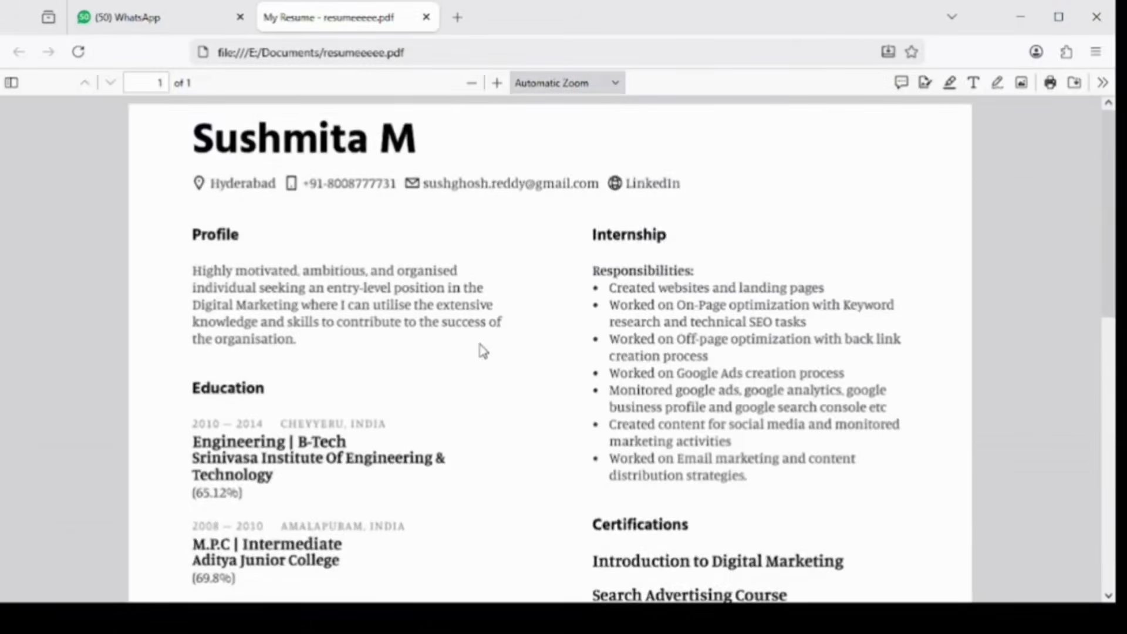